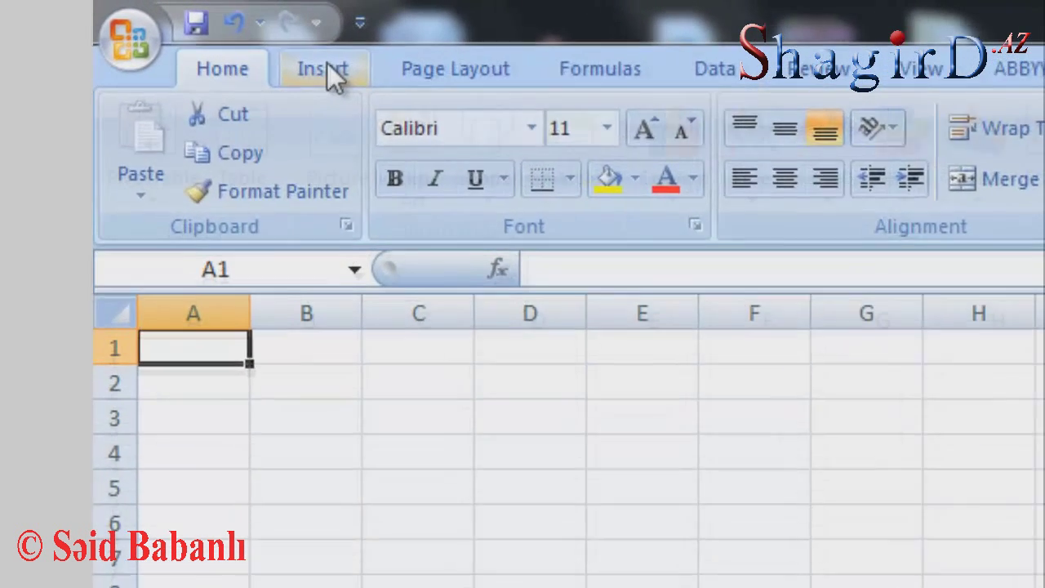
Open Insert > Symbol to show the Latin-1 Supplement characters
click(232, 25)
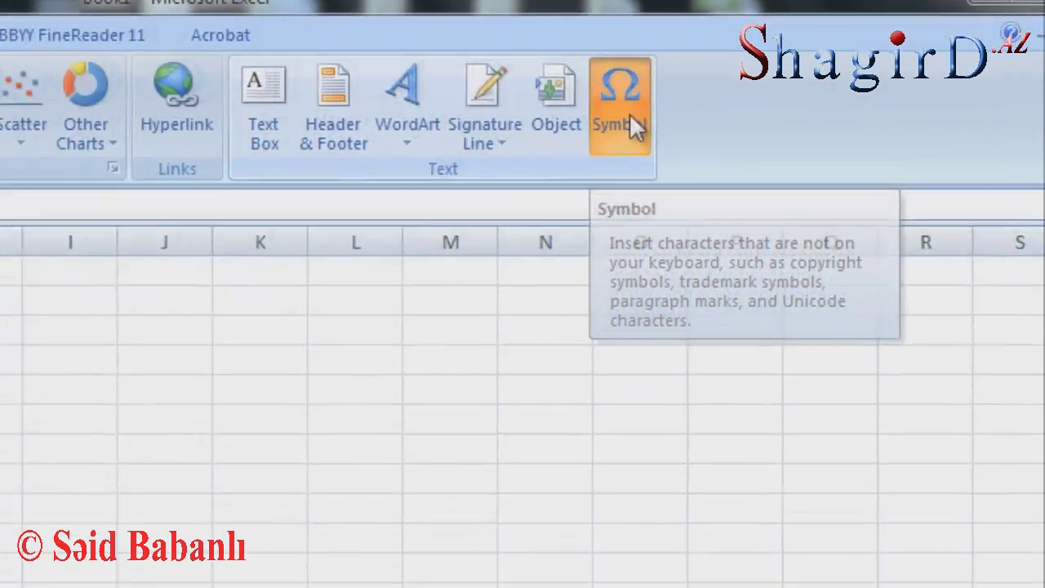
click(630, 116)
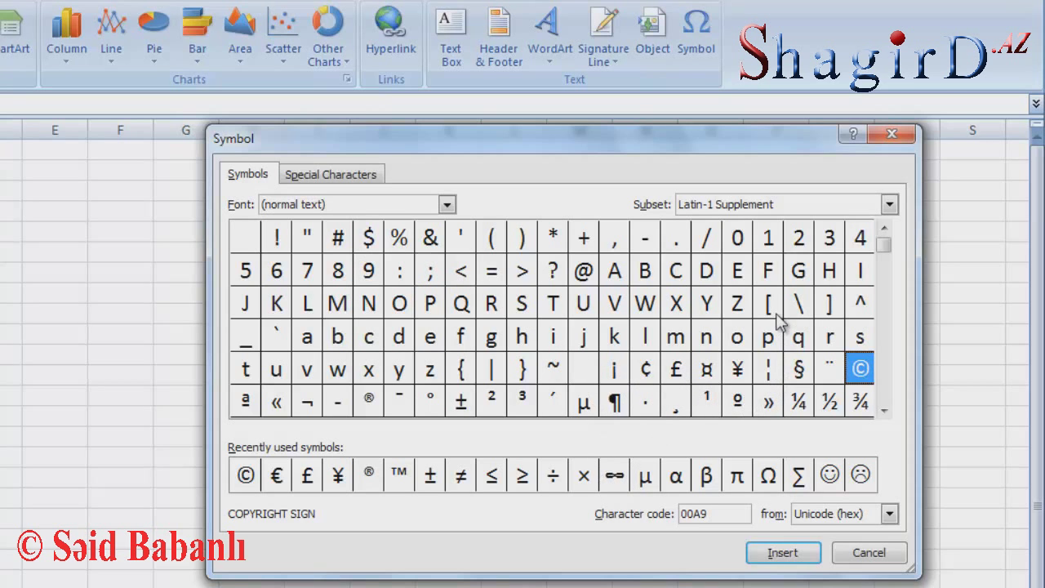
Insert the degree sign (°) into the cell and close the Symbol dialog
click(431, 404)
double_click(431, 404)
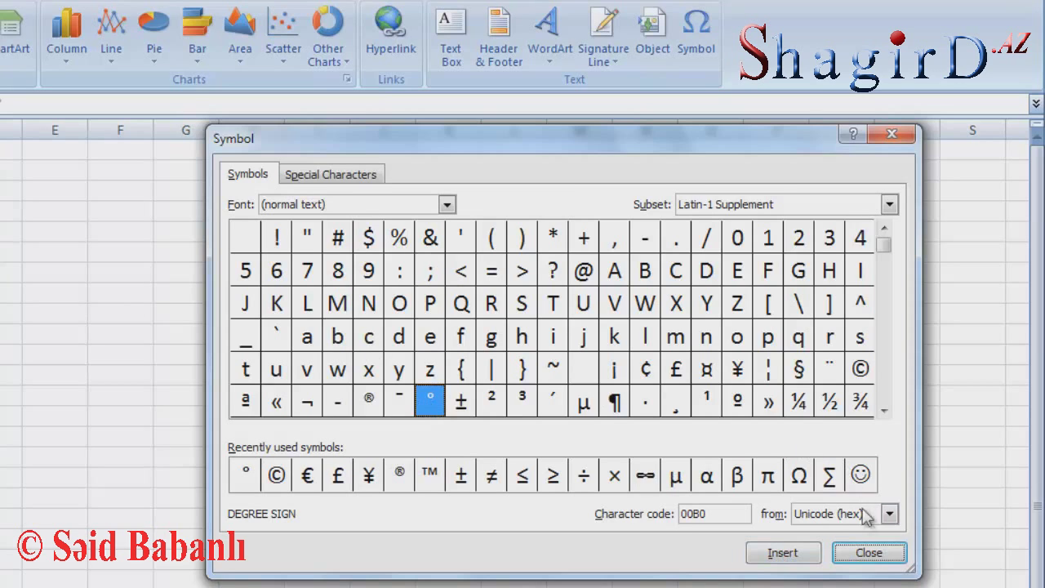
click(869, 553)
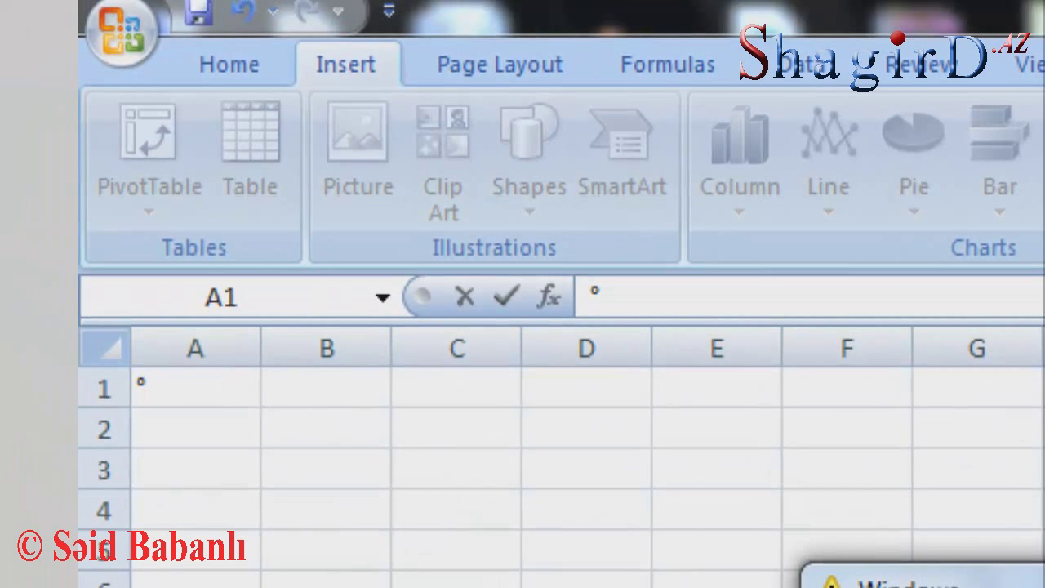
Edit cell A1 to add 20 before the degree sign, making it 20°
click(140, 385)
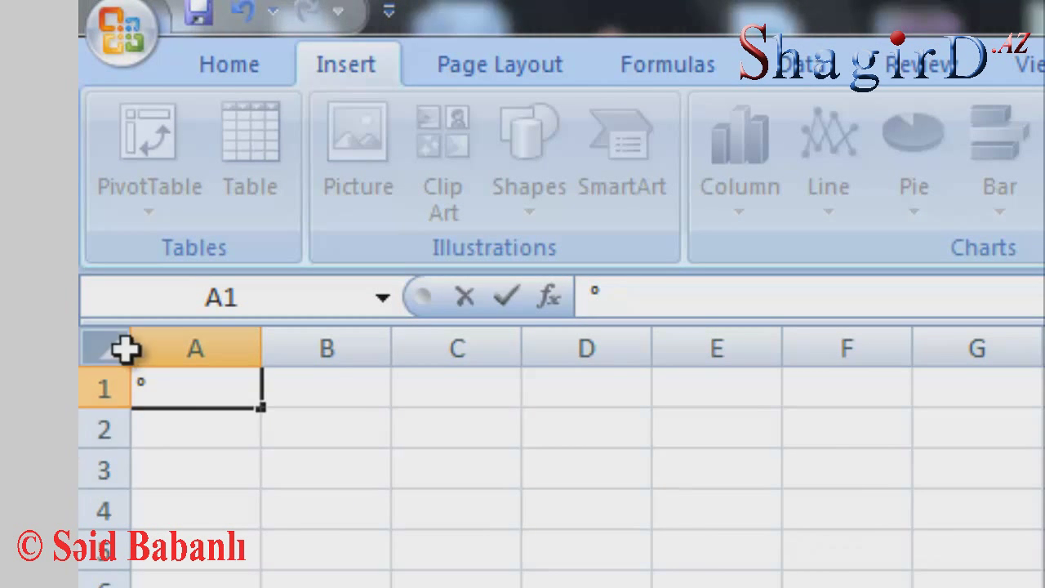
double_click(142, 385)
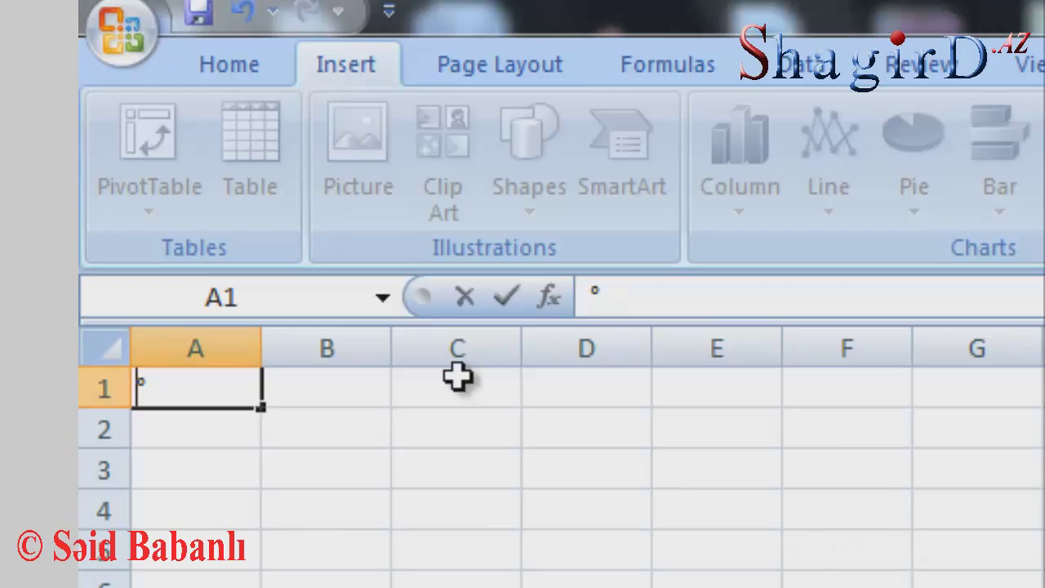
text(20)
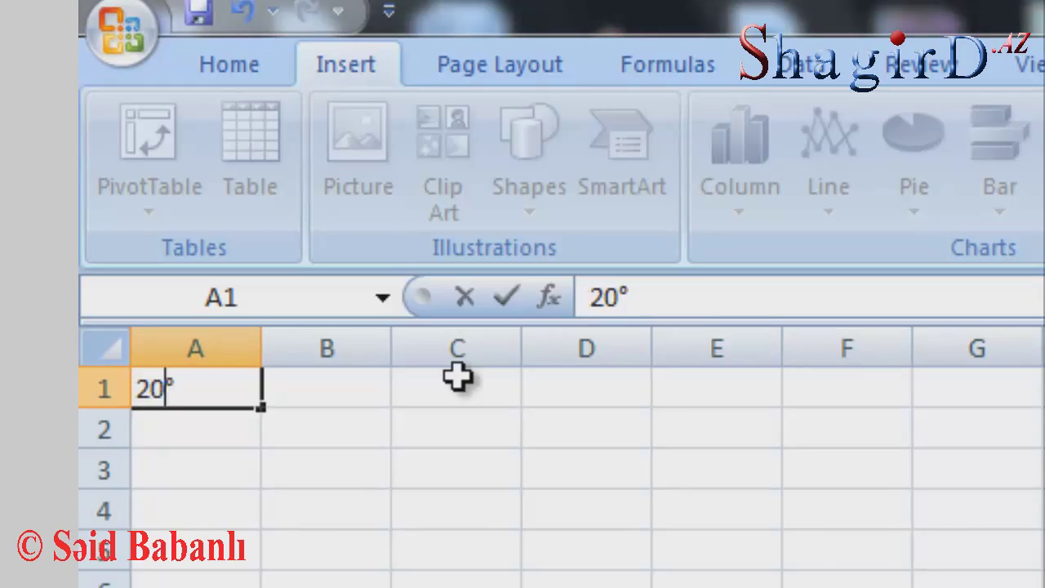
key(Return)
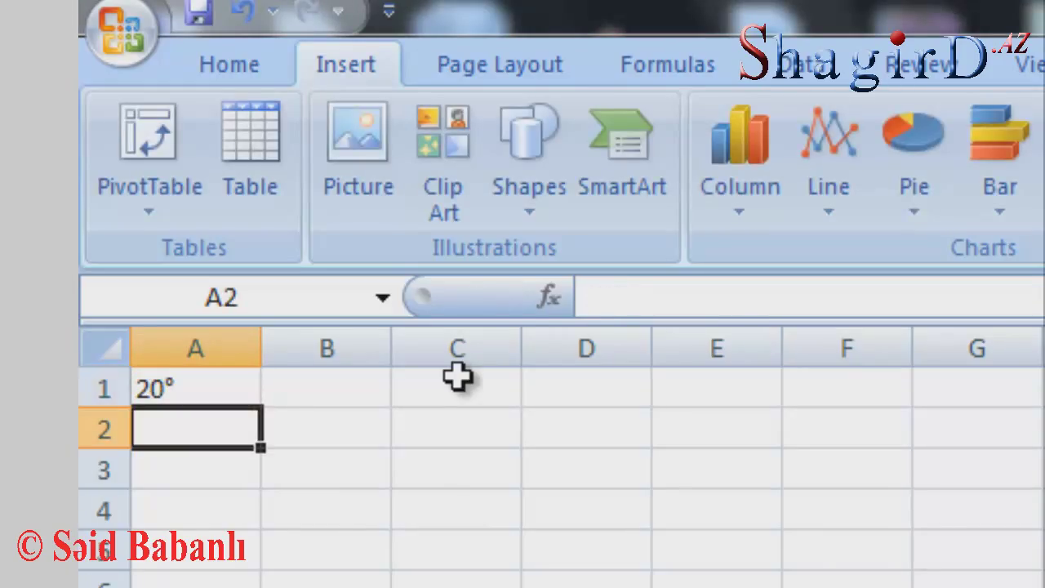
click(177, 390)
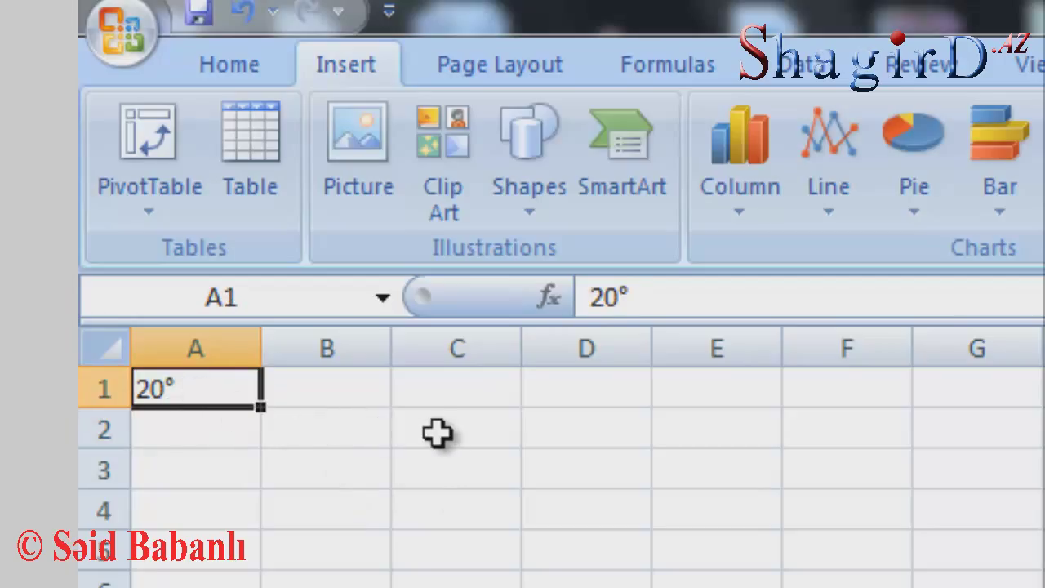
Enter the test formula =A1*3 in cell A2, which returns #VALUE!
click(225, 423)
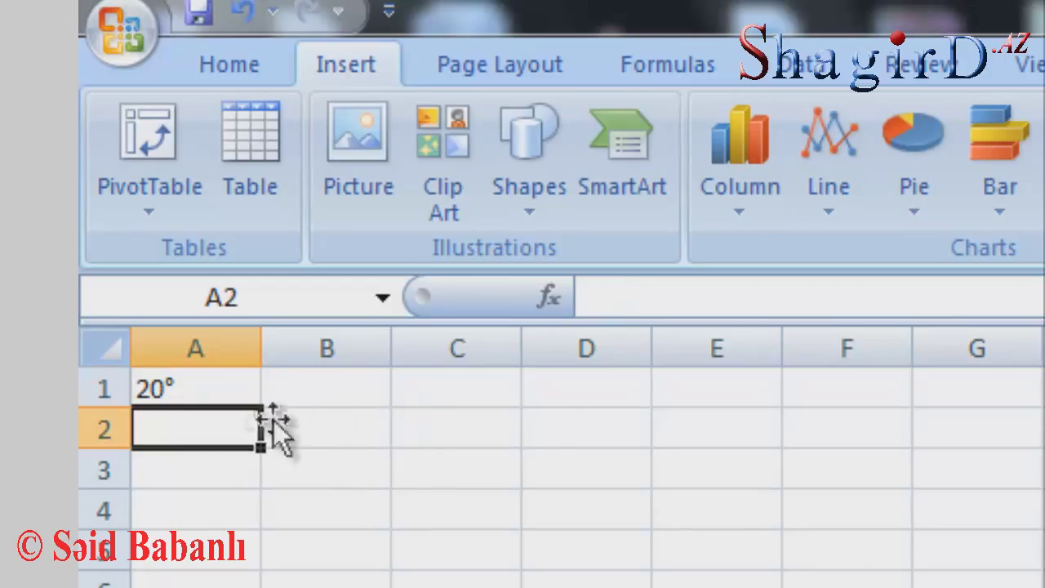
text(=)
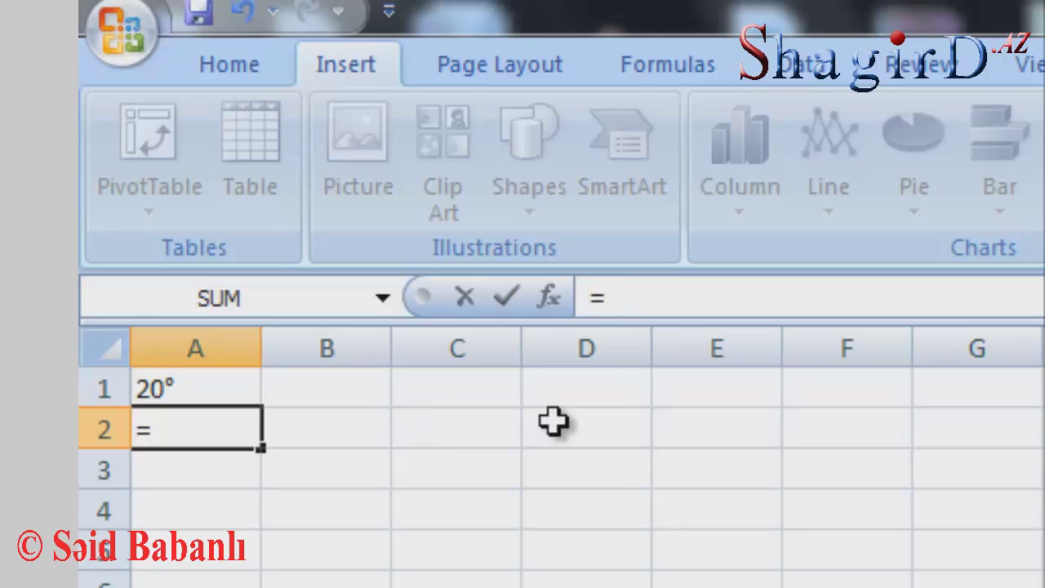
key(Up)
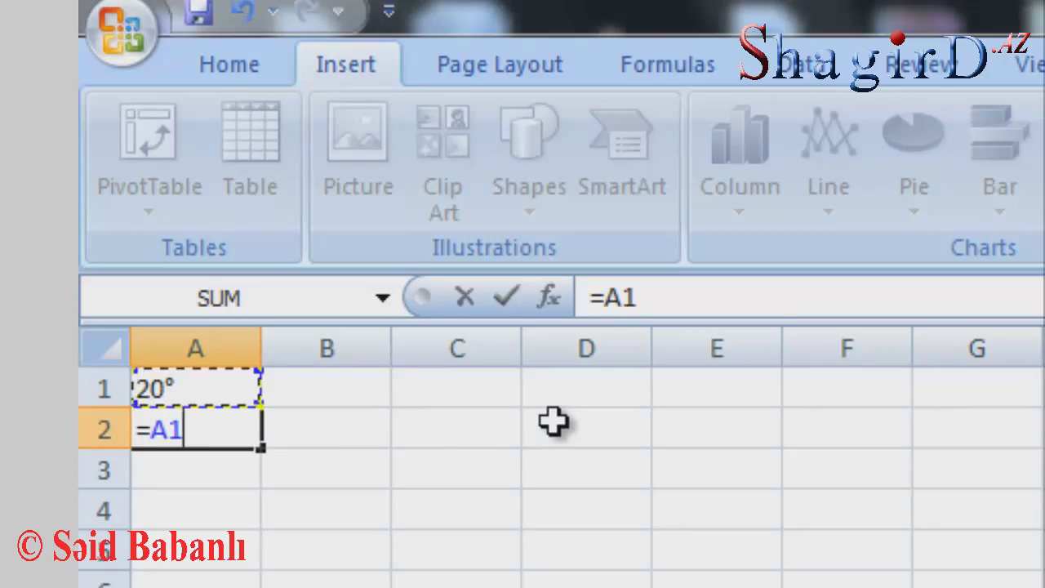
text(*3)
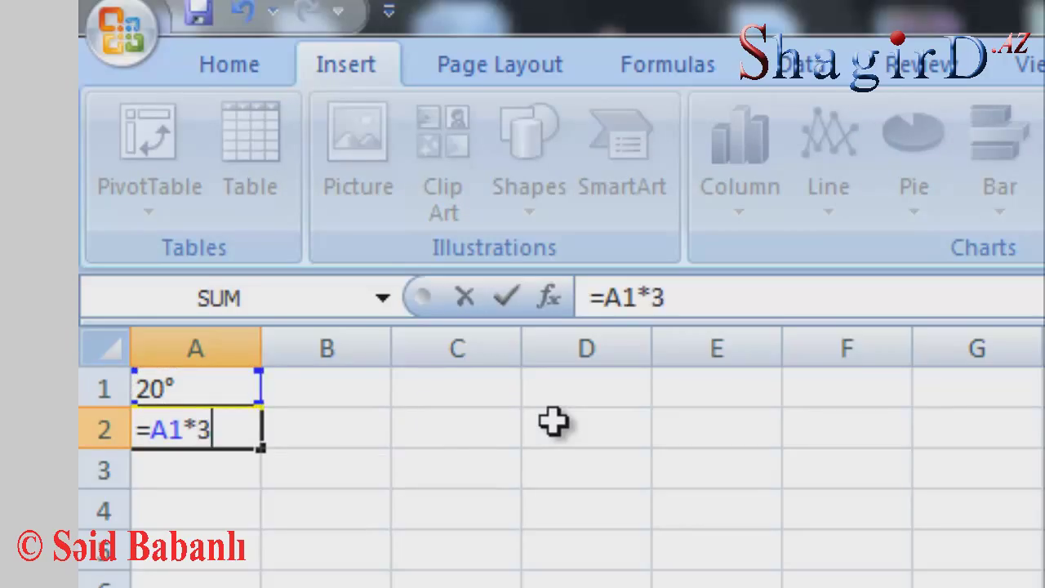
key(Return)
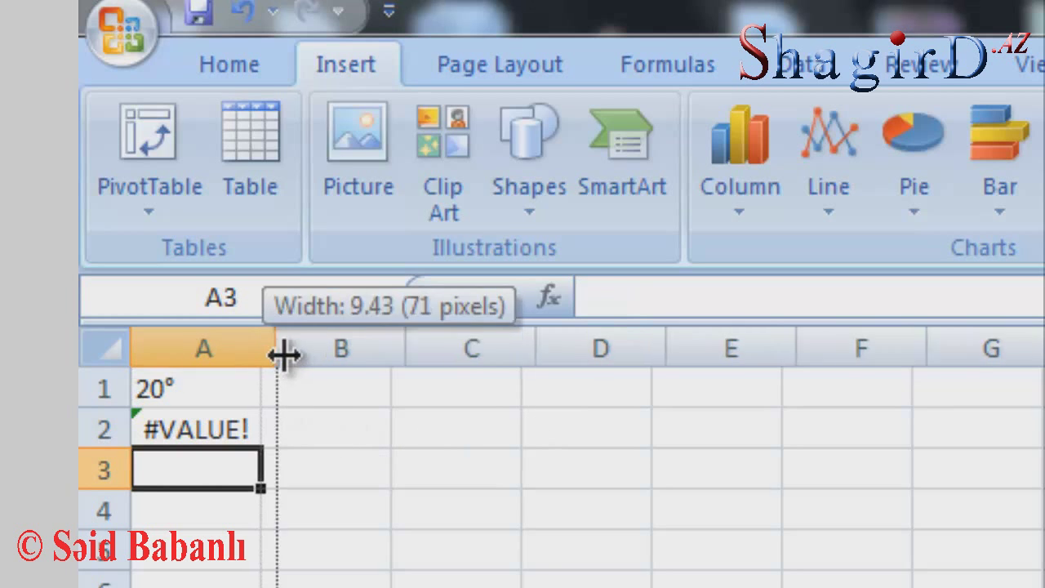
Widen column A, then clear the =A1*3 formula from A2
drag(261, 359, 376, 359)
click(260, 425)
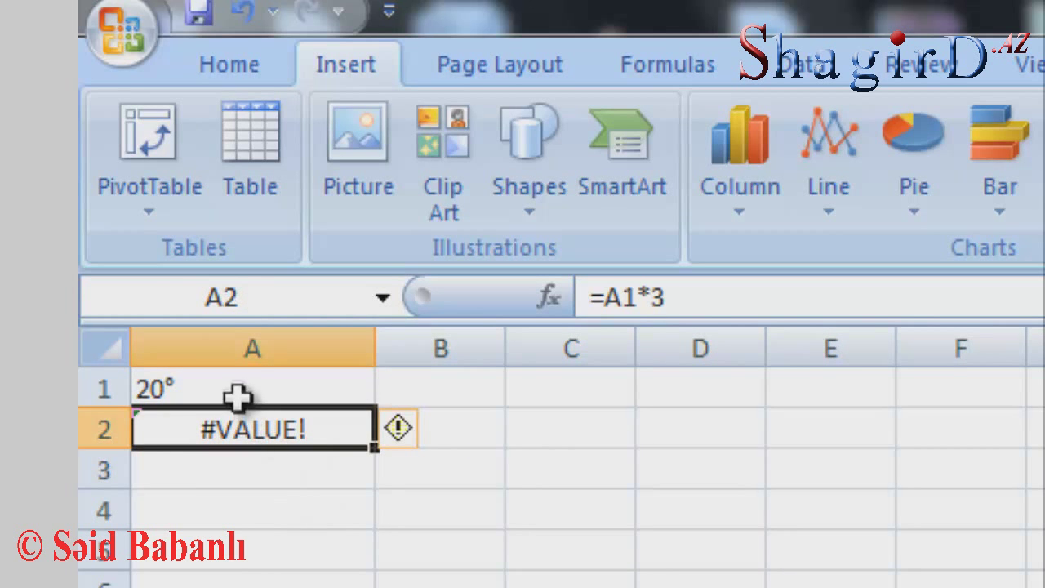
click(236, 390)
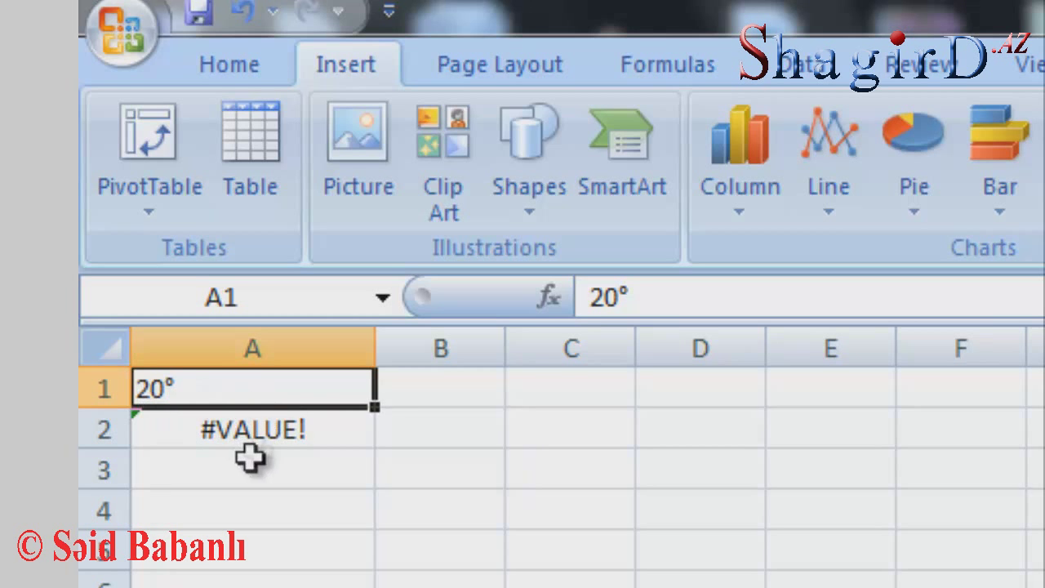
click(280, 427)
key(Delete)
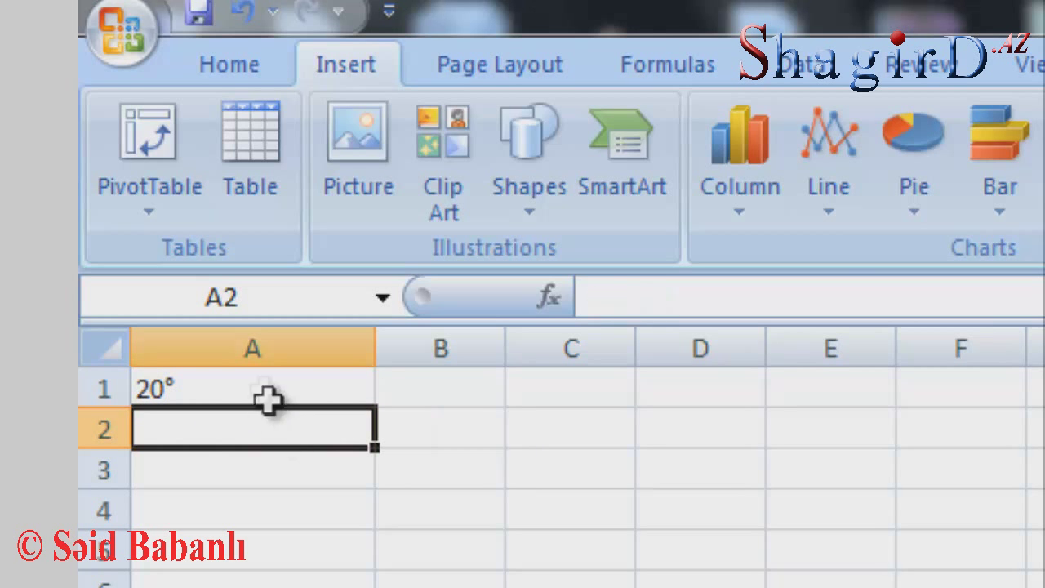
click(264, 391)
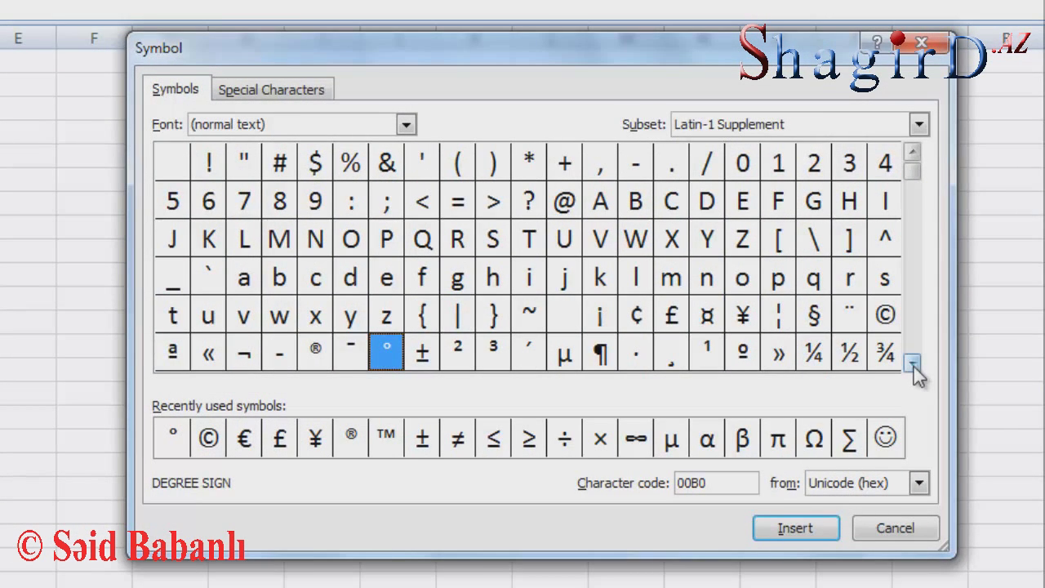
Select the ®, ©, smiley and copyright symbols in the Symbol dialog
click(317, 357)
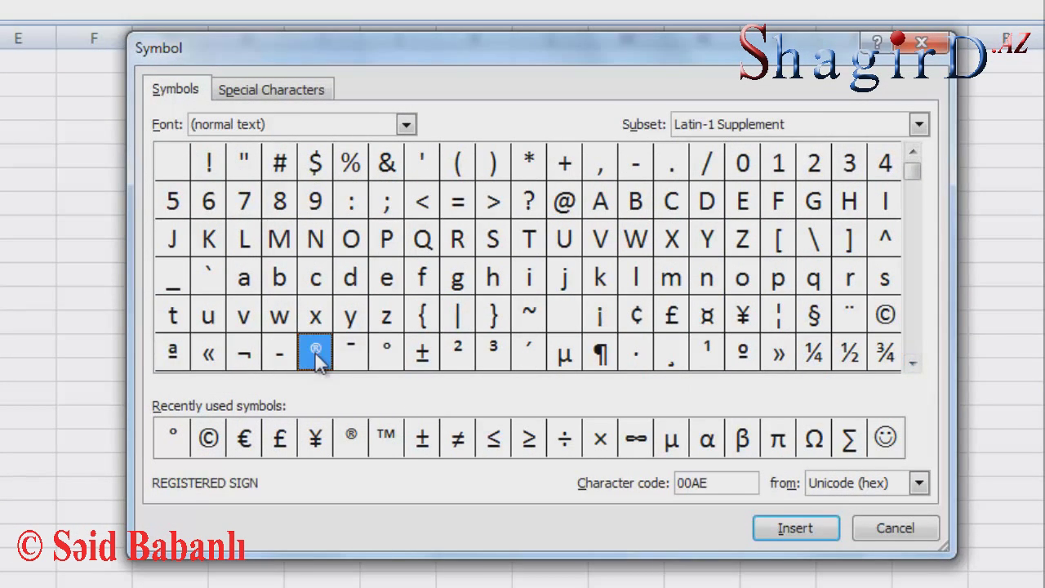
click(207, 441)
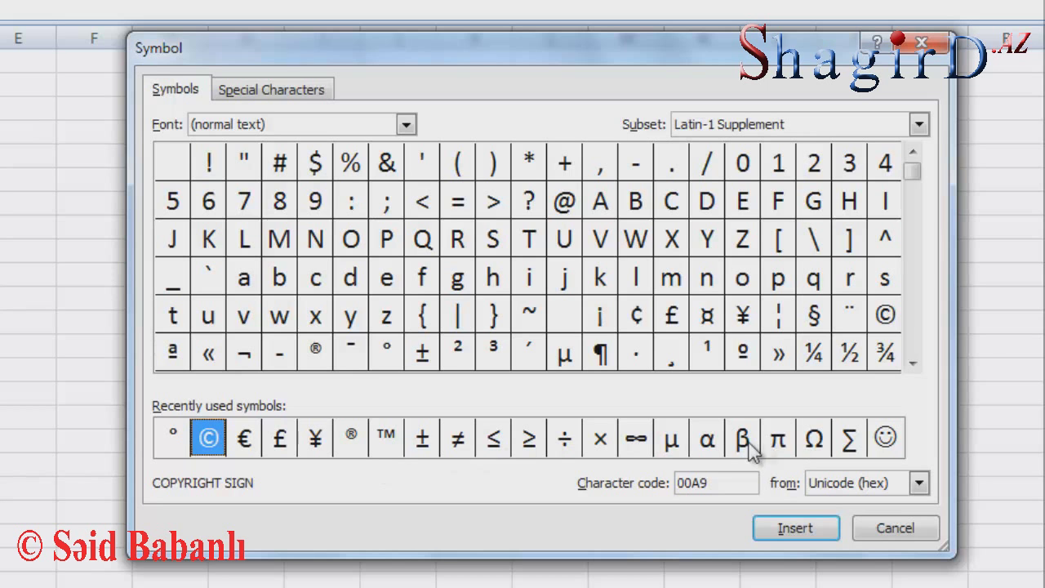
click(897, 441)
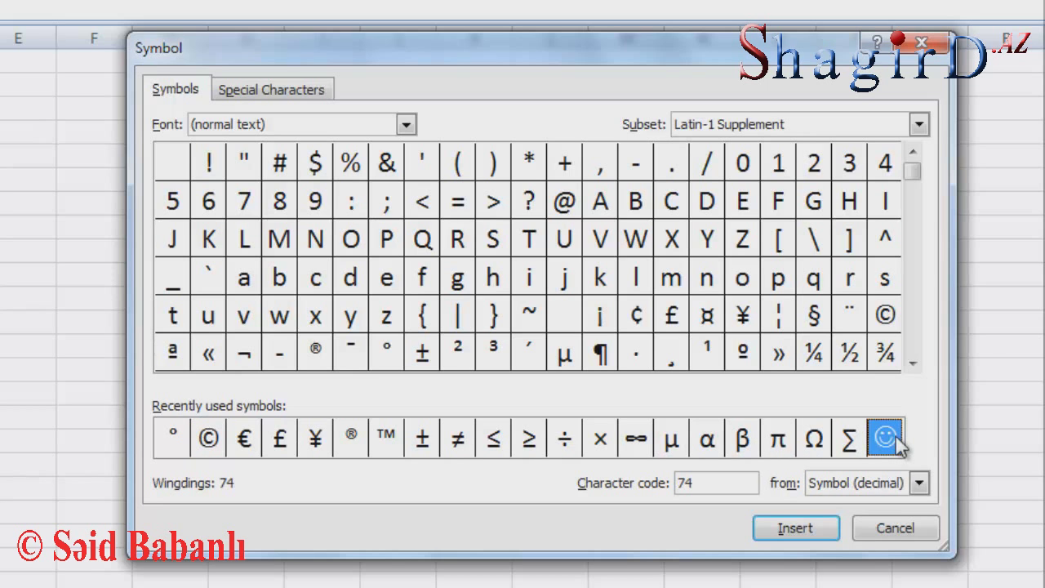
click(896, 325)
Scroll the character grid down from Latin-1 Supplement to Latin Extended Additional
click(912, 363)
click(912, 363)
click(912, 363)
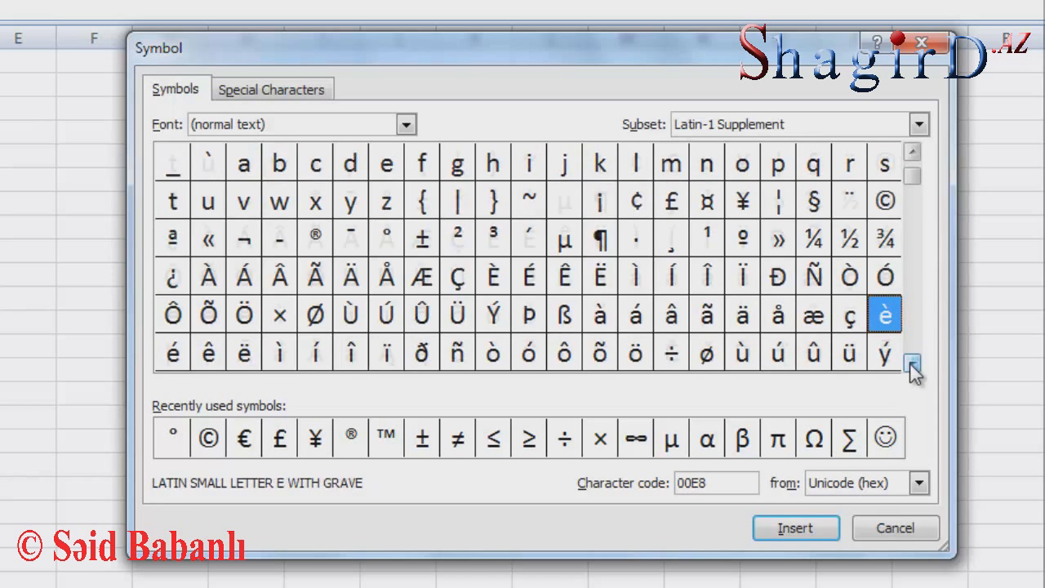
click(912, 364)
click(912, 364)
click(912, 363)
click(912, 363)
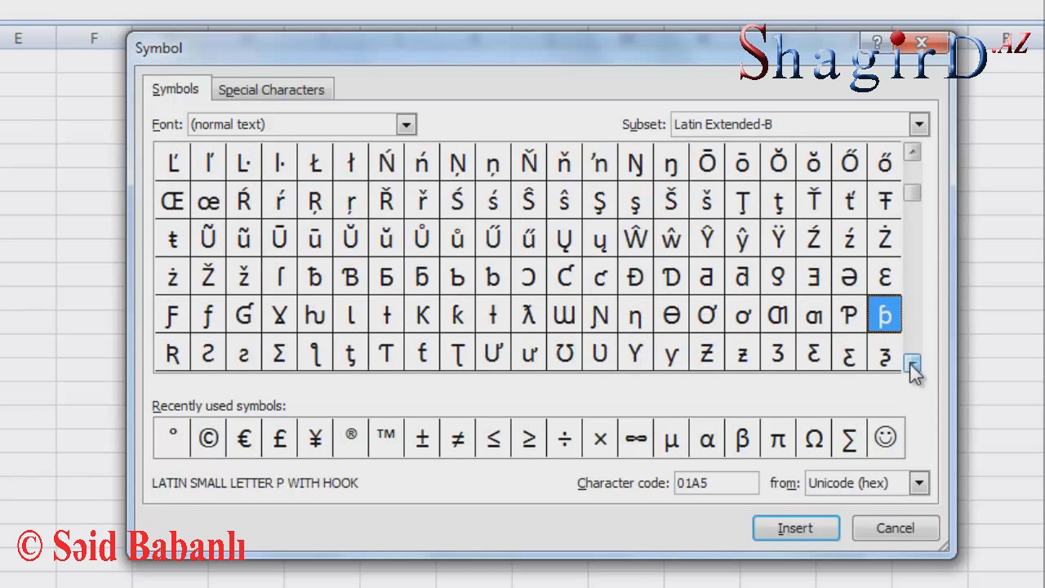
click(912, 364)
click(912, 363)
click(912, 363)
click(912, 364)
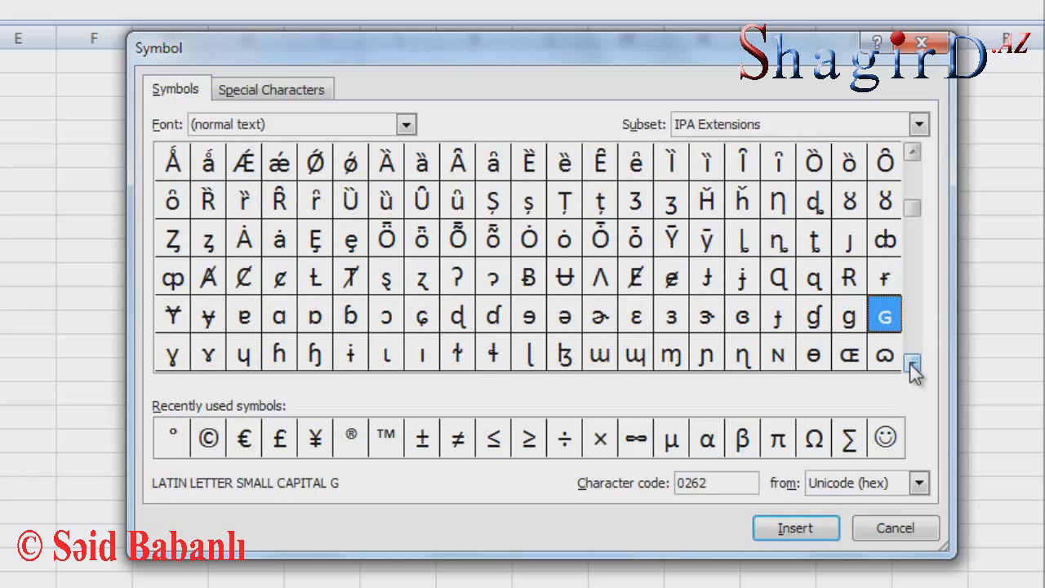
click(912, 364)
click(912, 363)
click(912, 363)
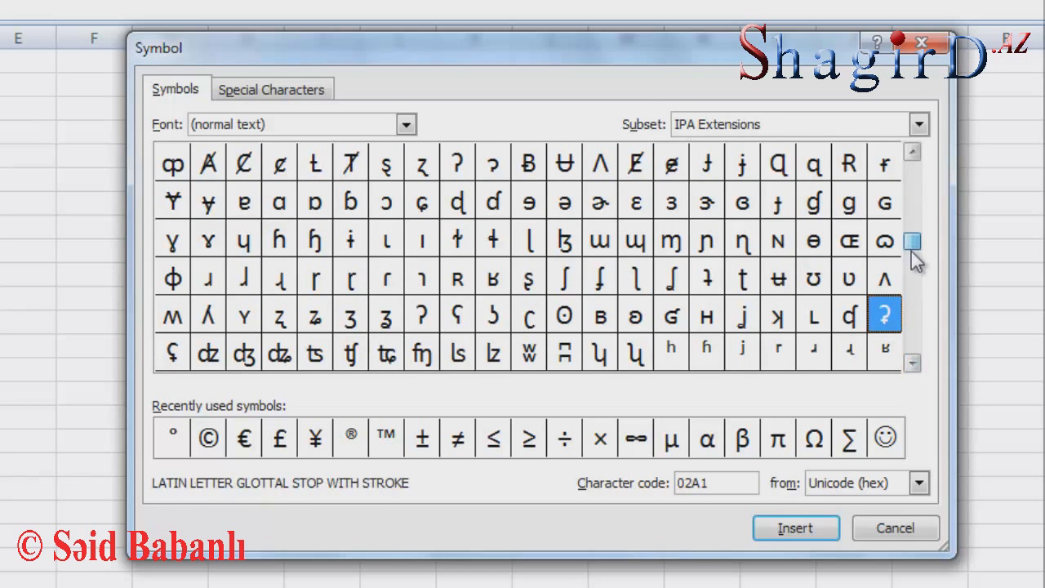
drag(913, 251, 912, 281)
click(912, 363)
click(912, 363)
click(912, 363)
click(912, 363)
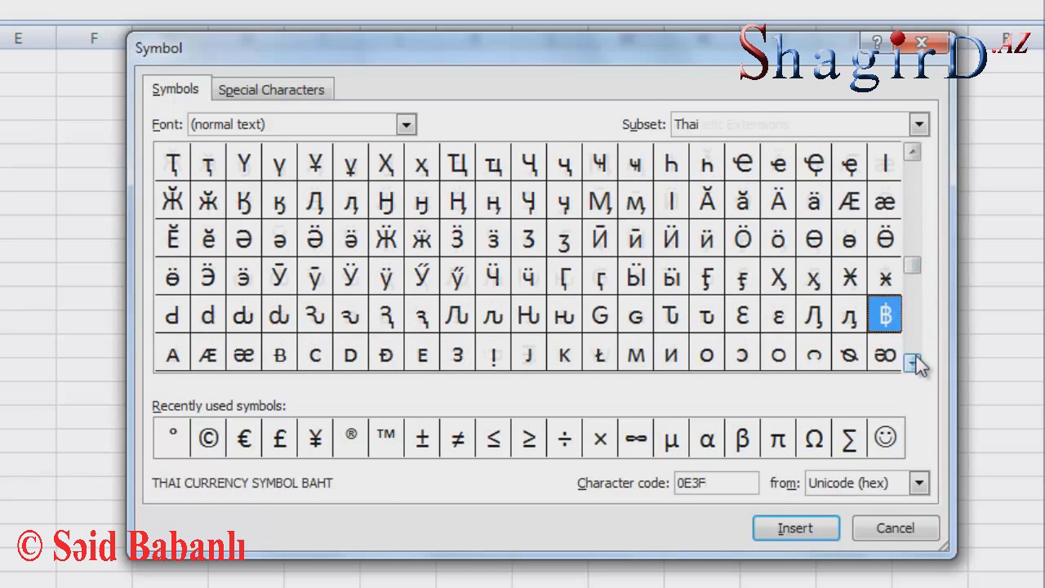
click(912, 364)
click(912, 364)
click(912, 363)
click(912, 364)
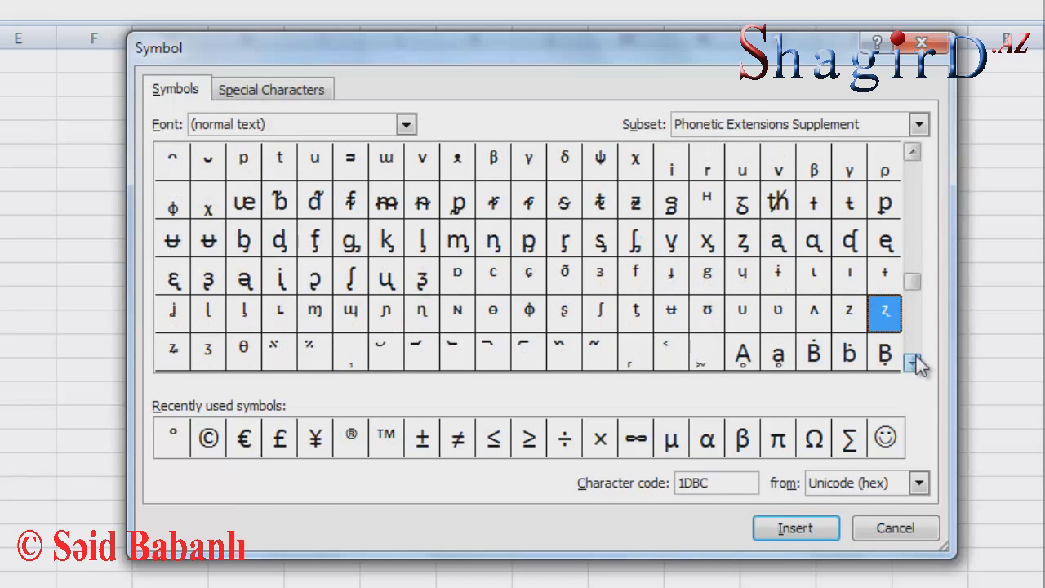
click(912, 363)
click(912, 363)
double_click(912, 364)
double_click(912, 363)
click(912, 364)
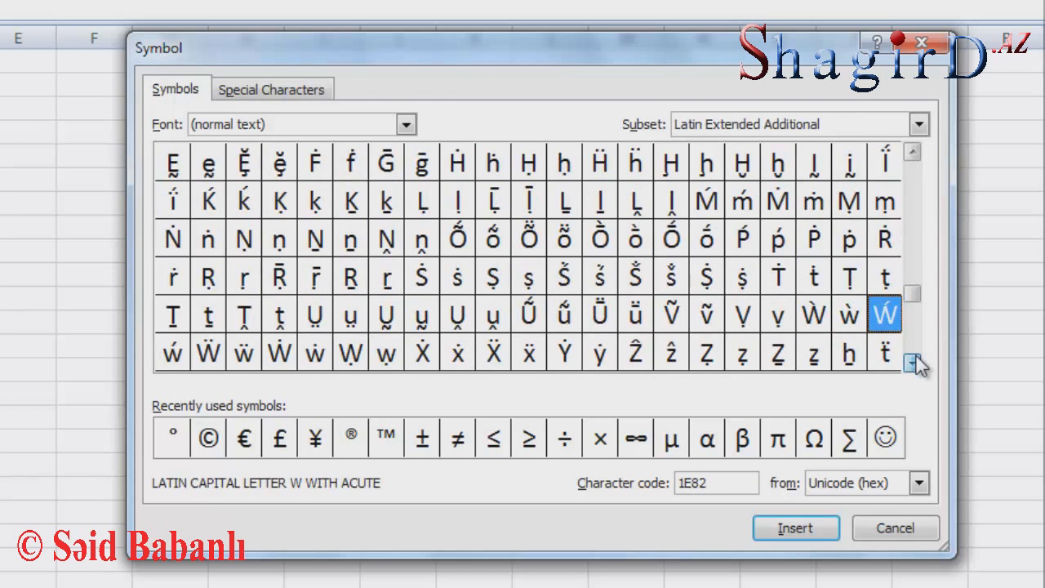
Switch the Symbol dialog's font to Gabriola
click(406, 124)
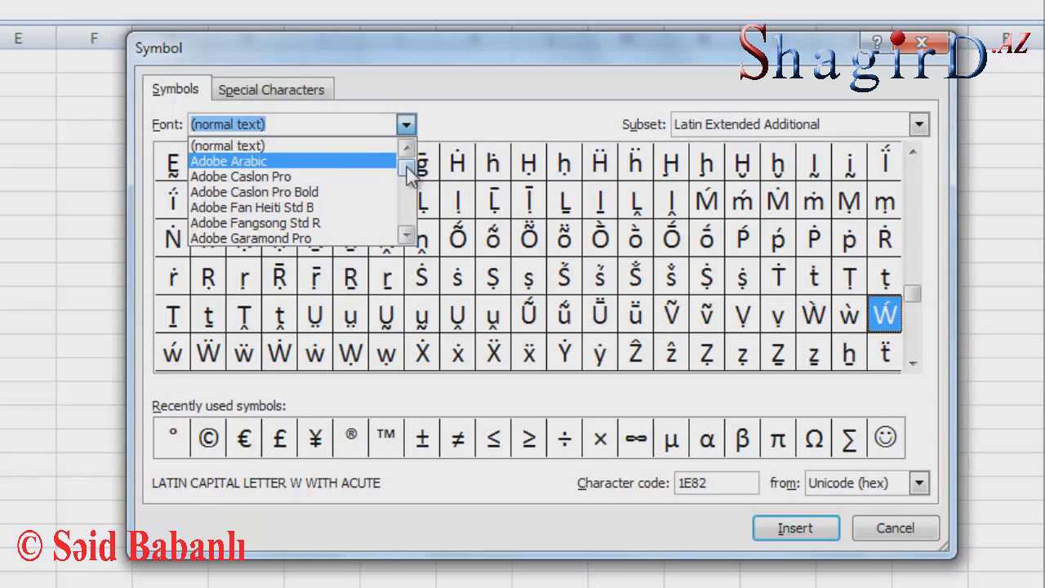
drag(409, 174, 408, 186)
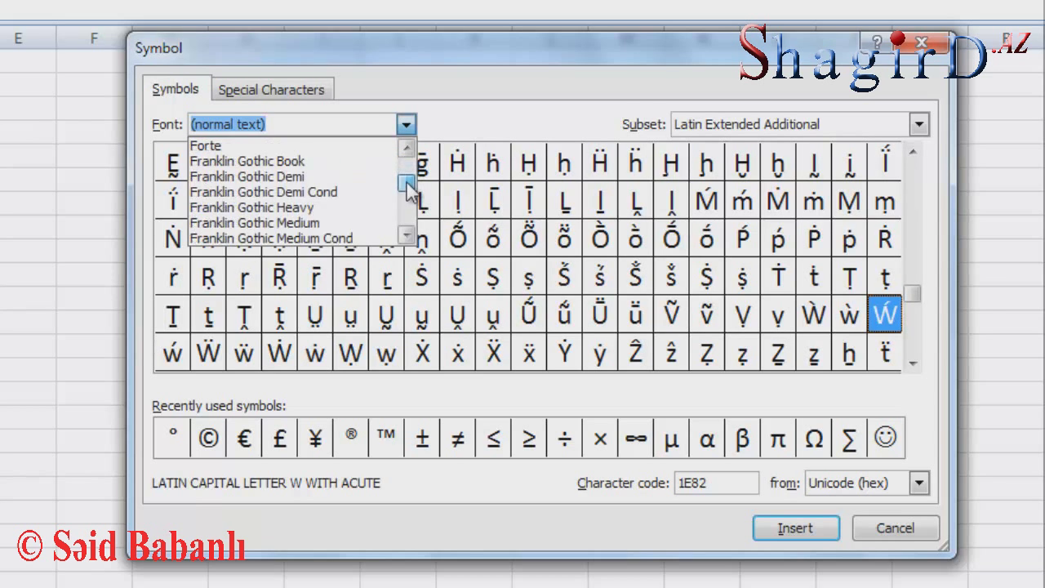
click(250, 194)
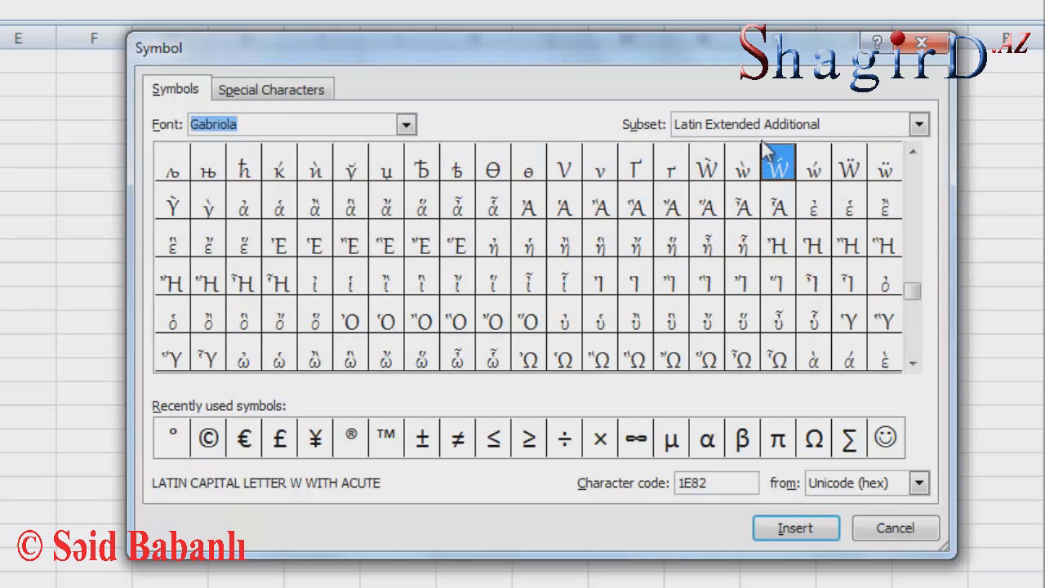
Jump to the Mathematical Operators subset, then drag the grid back to Basic Latin
click(839, 129)
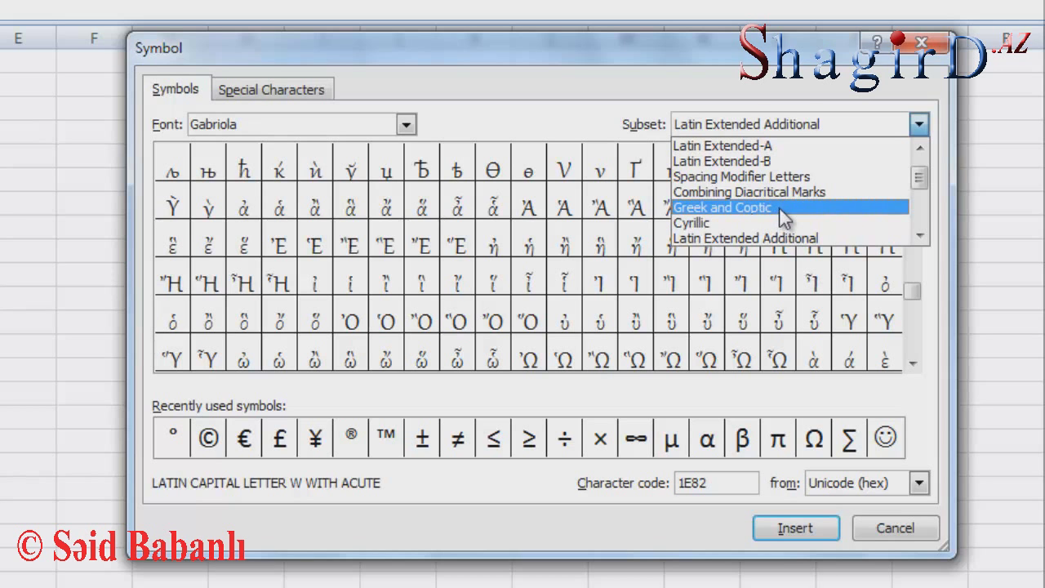
click(920, 236)
click(921, 237)
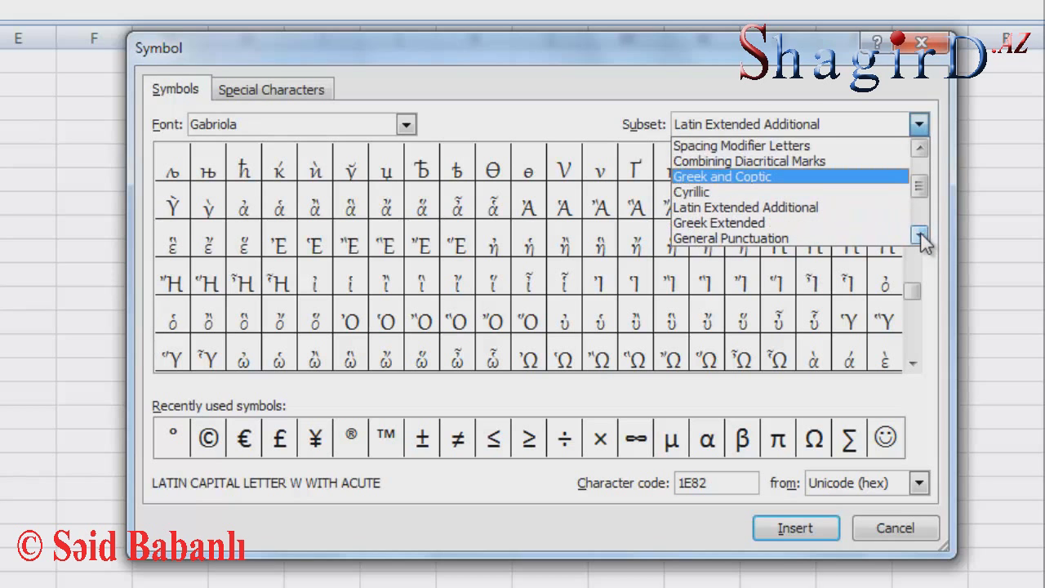
click(921, 237)
click(921, 237)
click(921, 236)
click(921, 237)
click(921, 237)
click(921, 237)
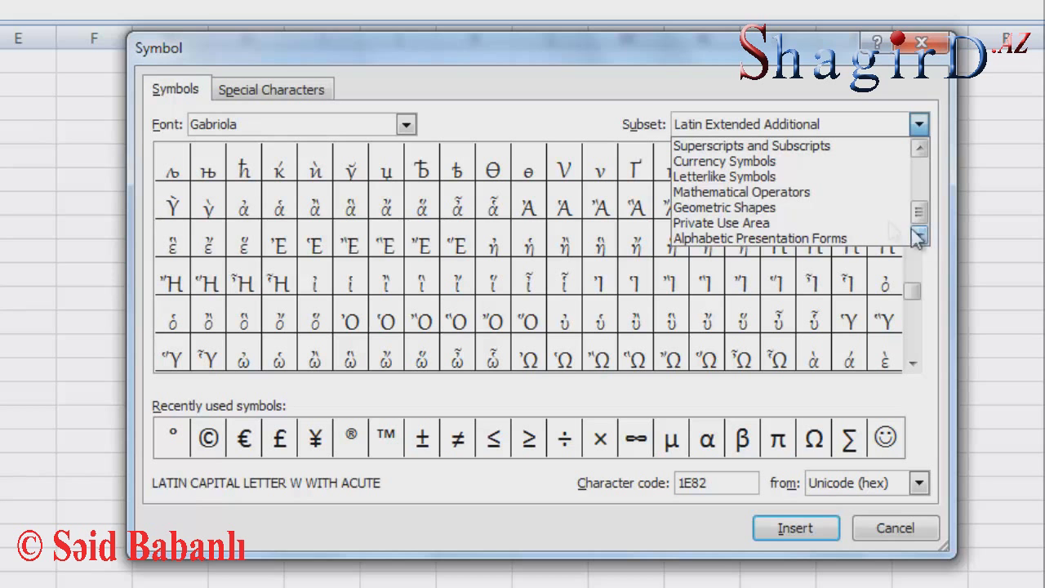
click(807, 204)
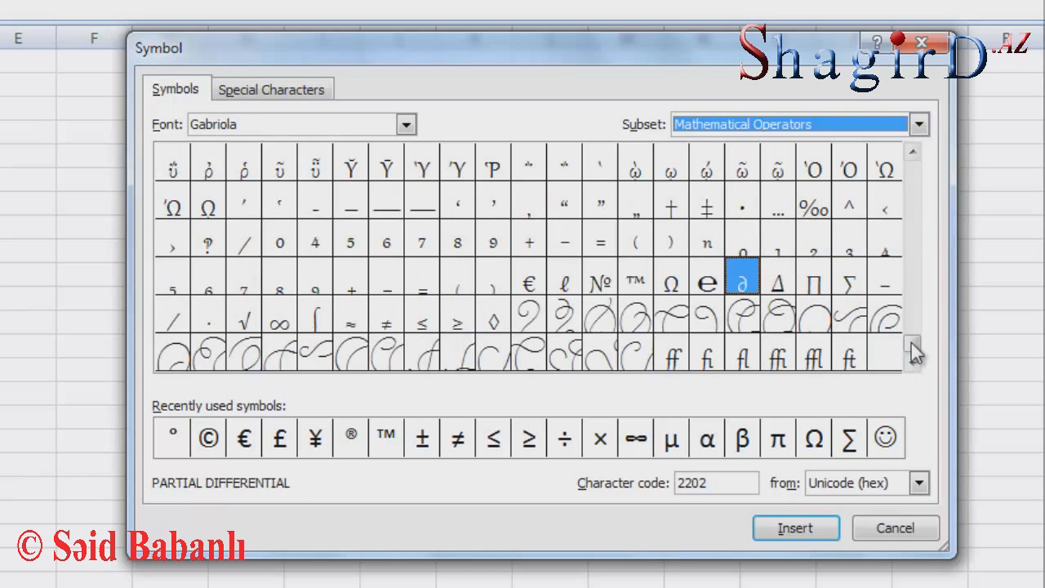
drag(913, 344, 914, 162)
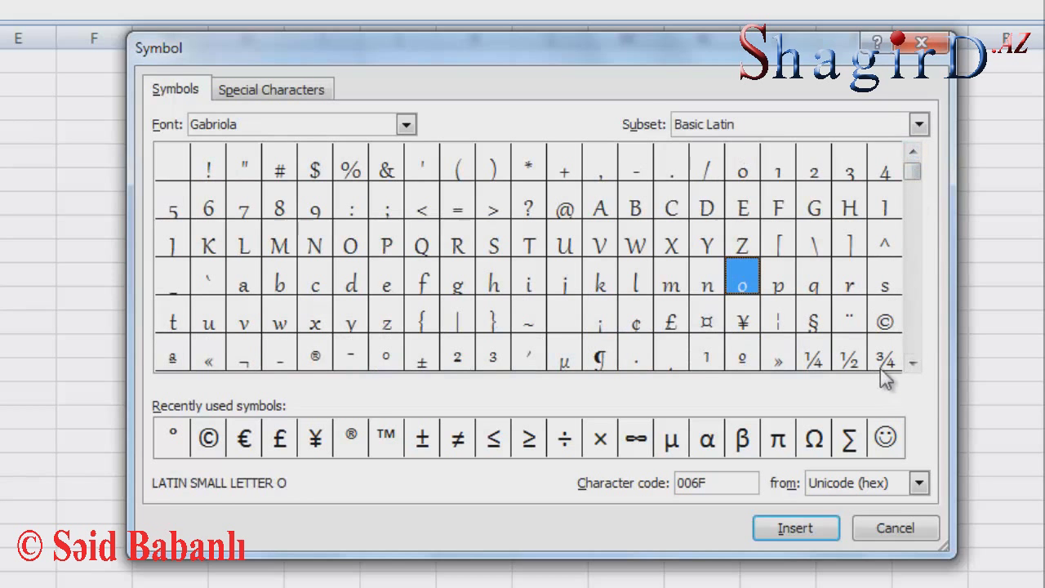
Insert the Gabriola plus-minus sign (±) from Latin-1 Supplement and close the Symbol dialog
click(912, 363)
click(913, 364)
click(913, 364)
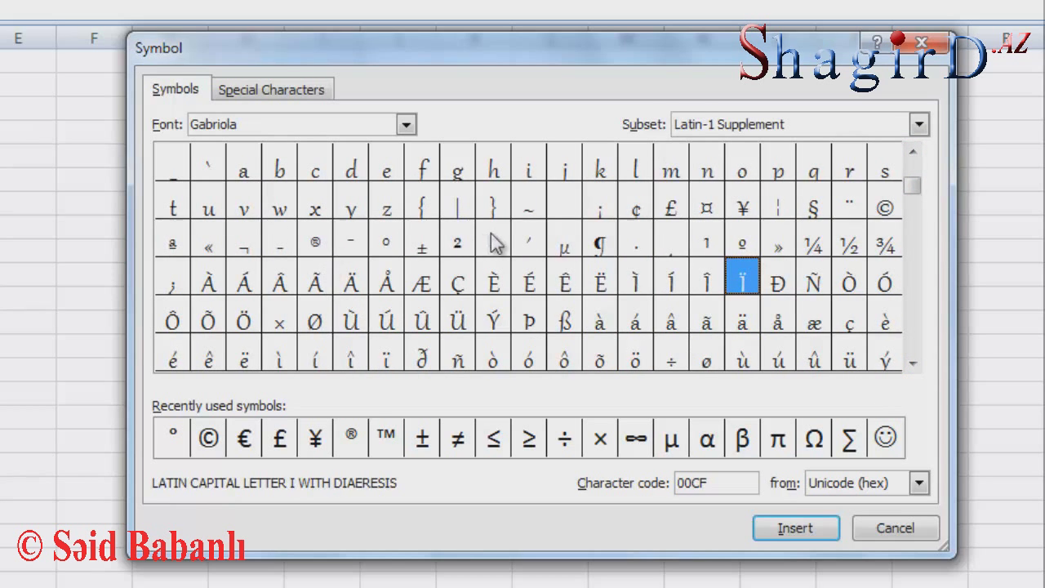
click(424, 245)
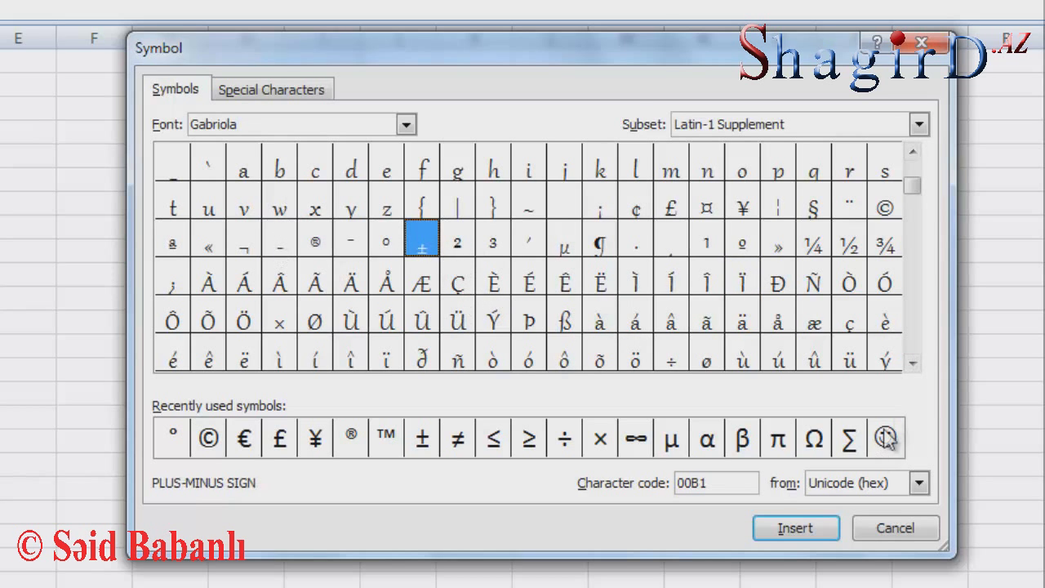
click(794, 532)
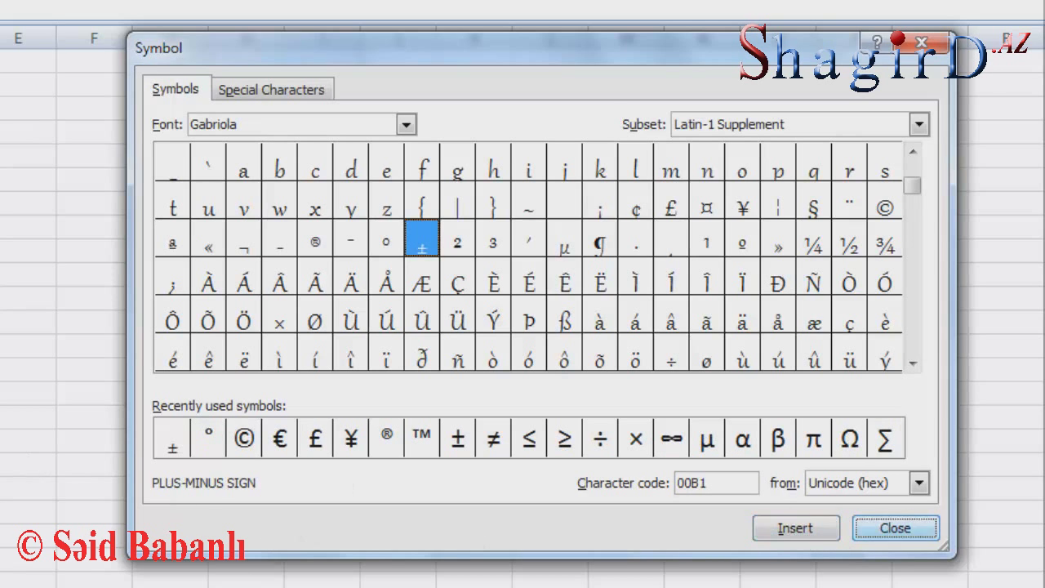
click(900, 529)
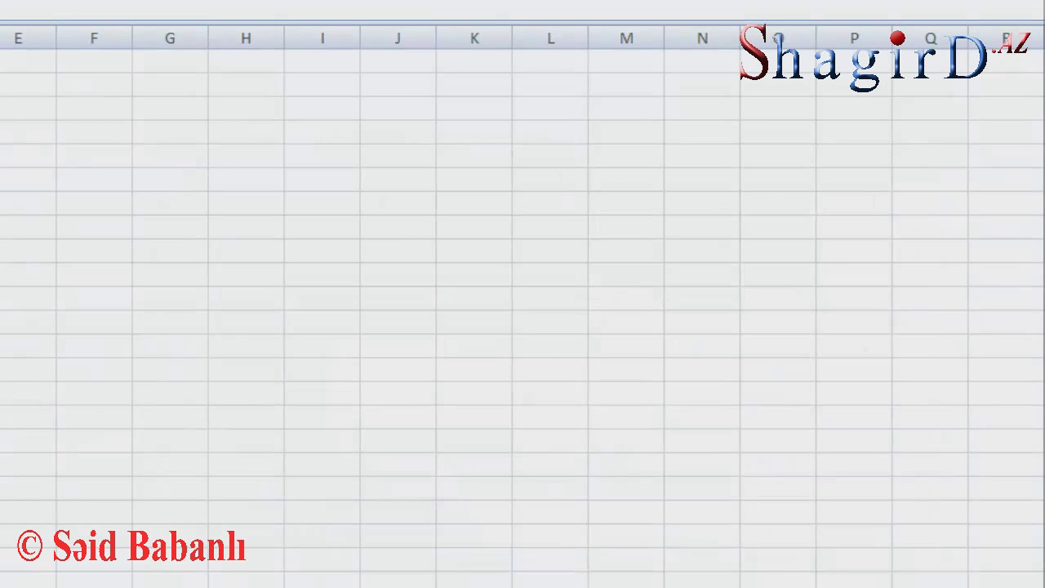